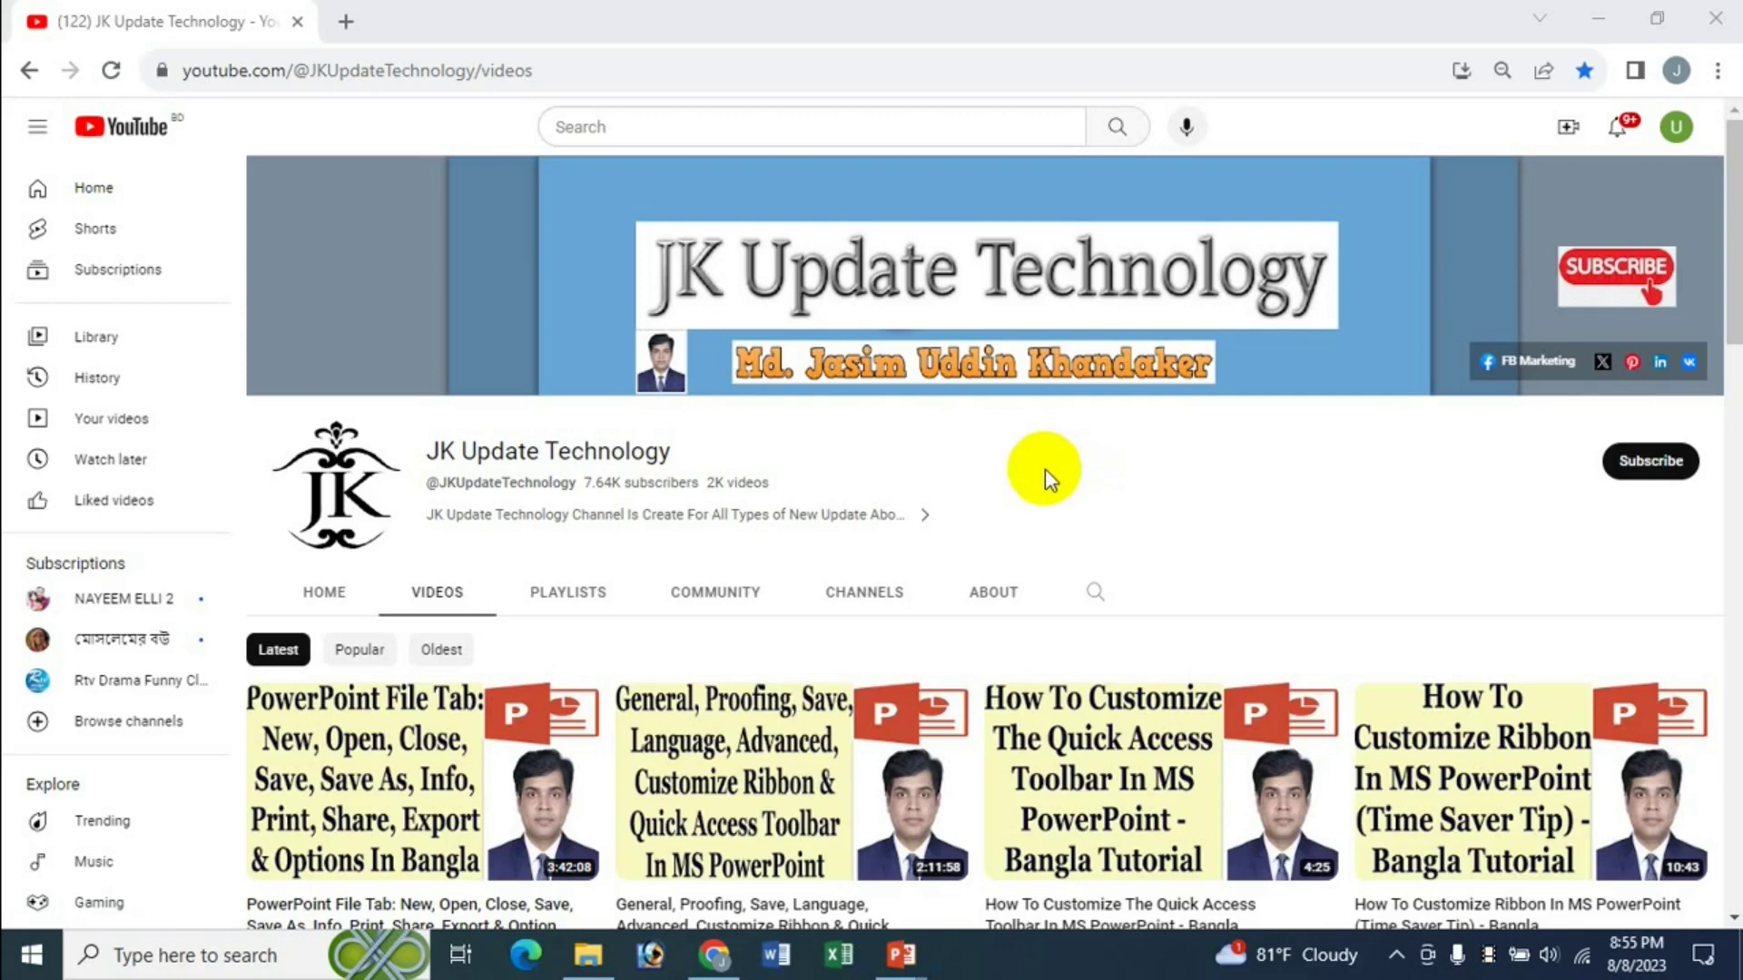
- Delete slide 2, the JK Online Shop chart slide, then undo to restore it
mouse_move(899, 955)
click(1003, 862)
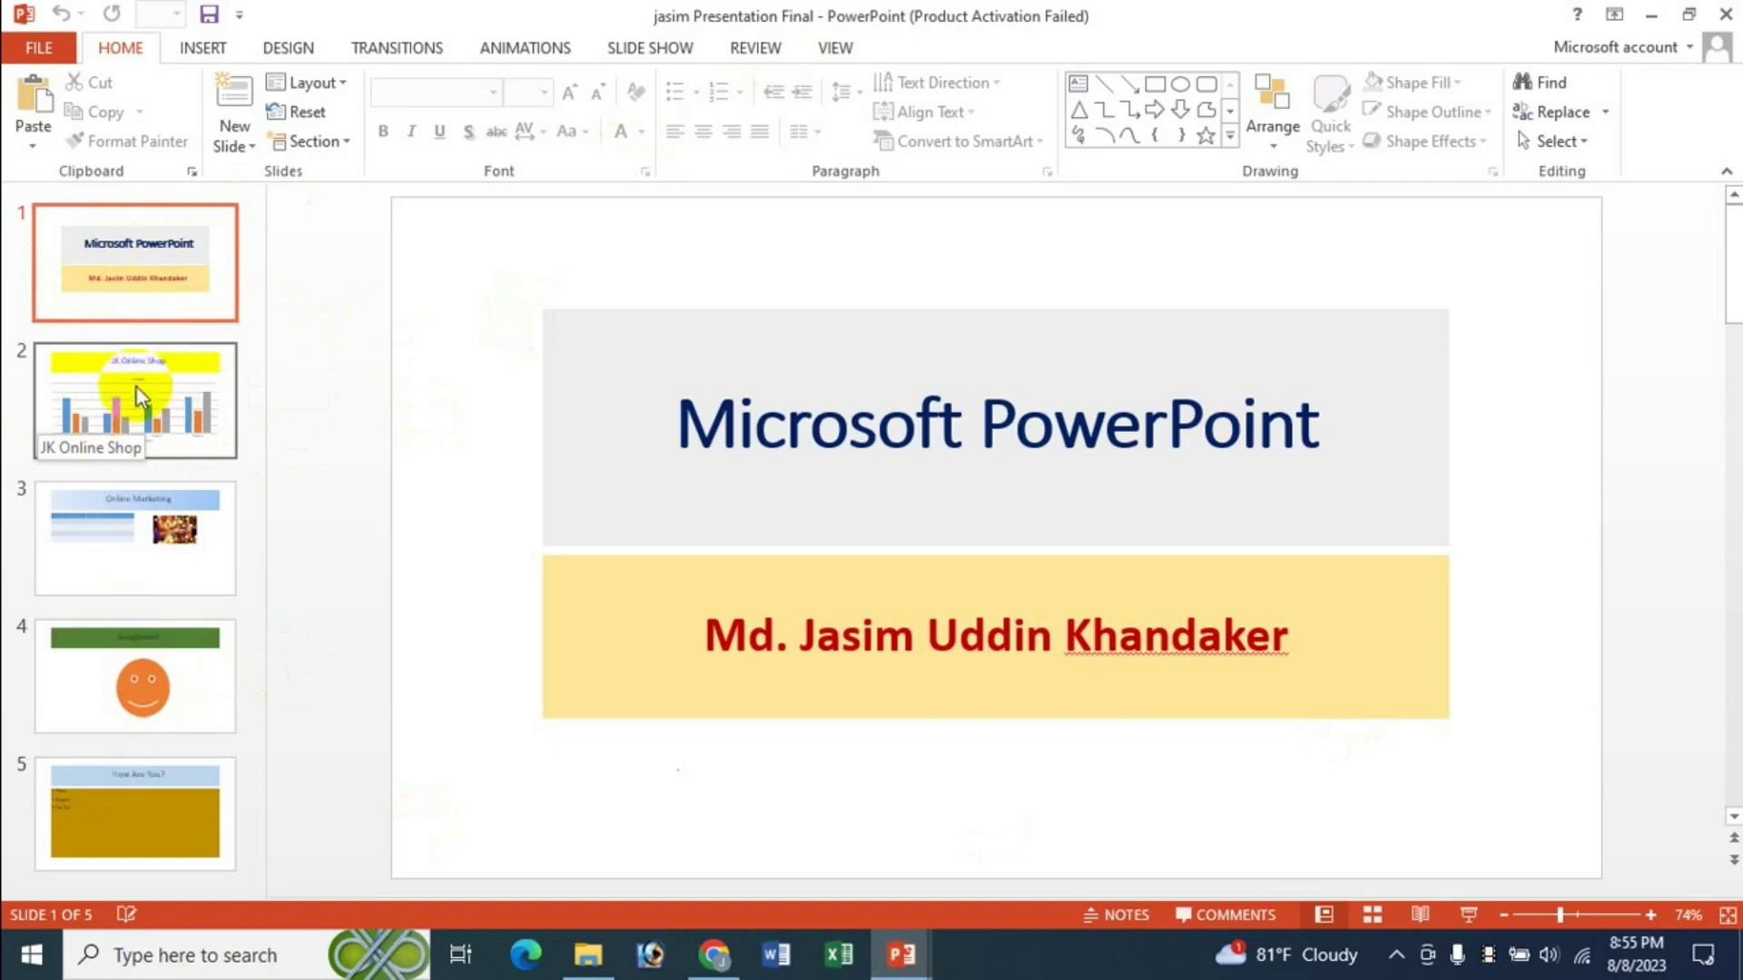
click(127, 418)
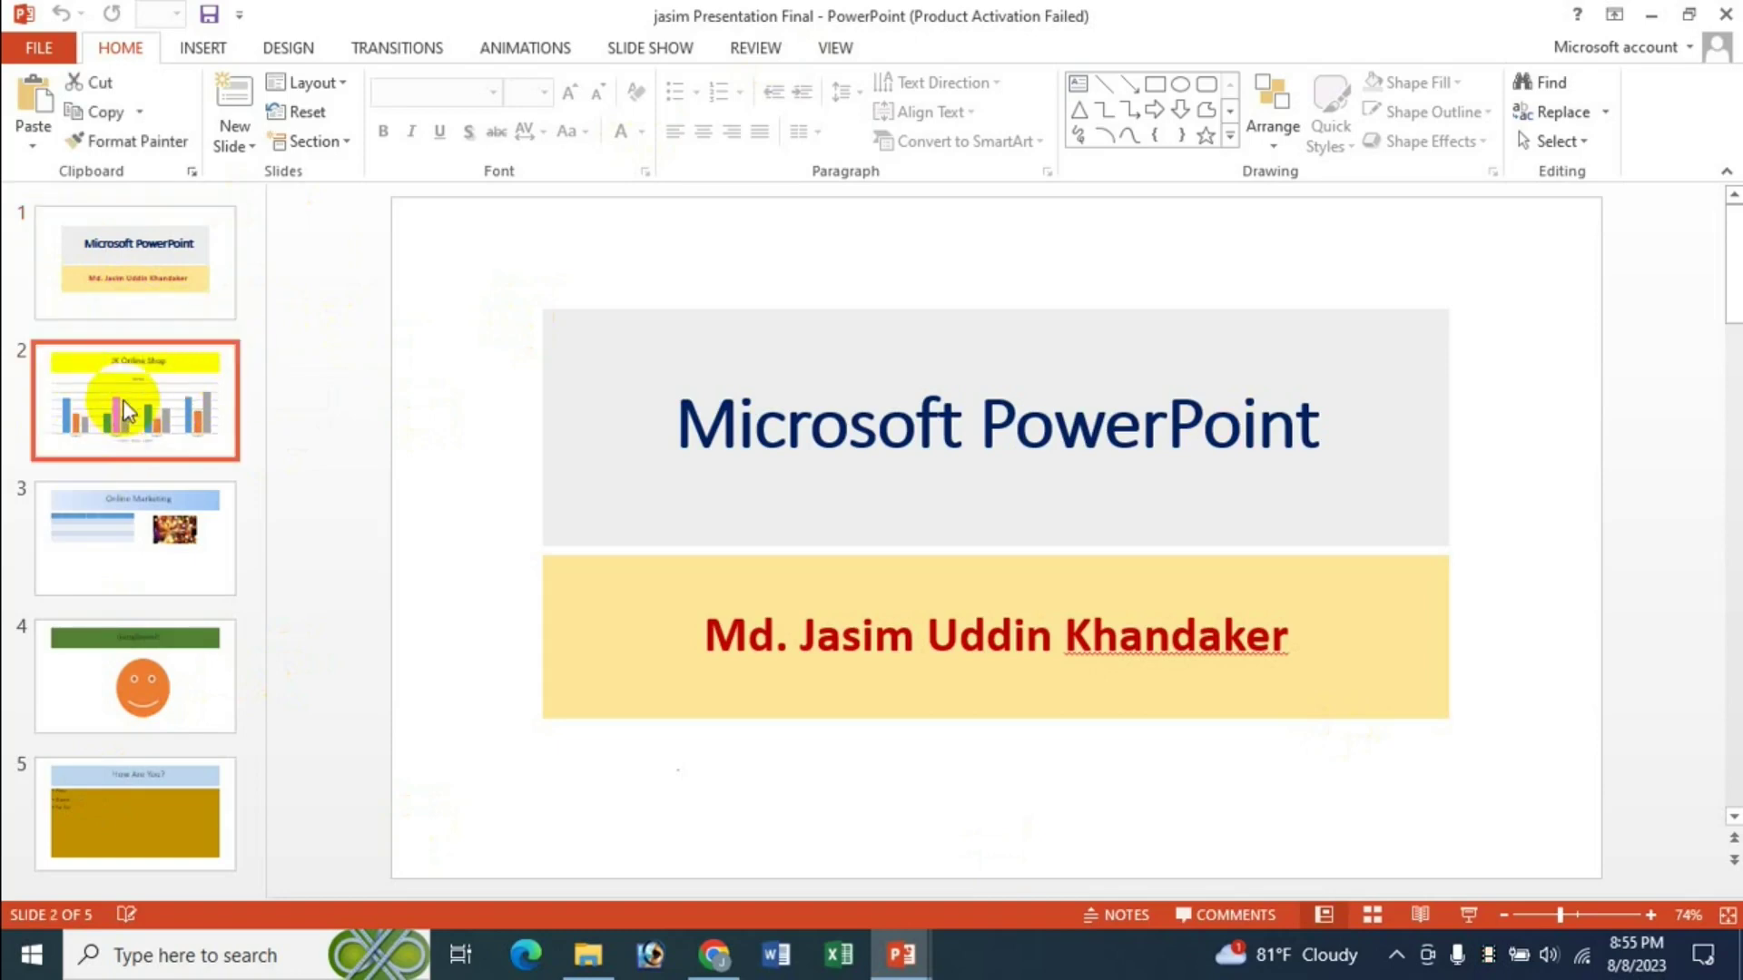
key(Delete)
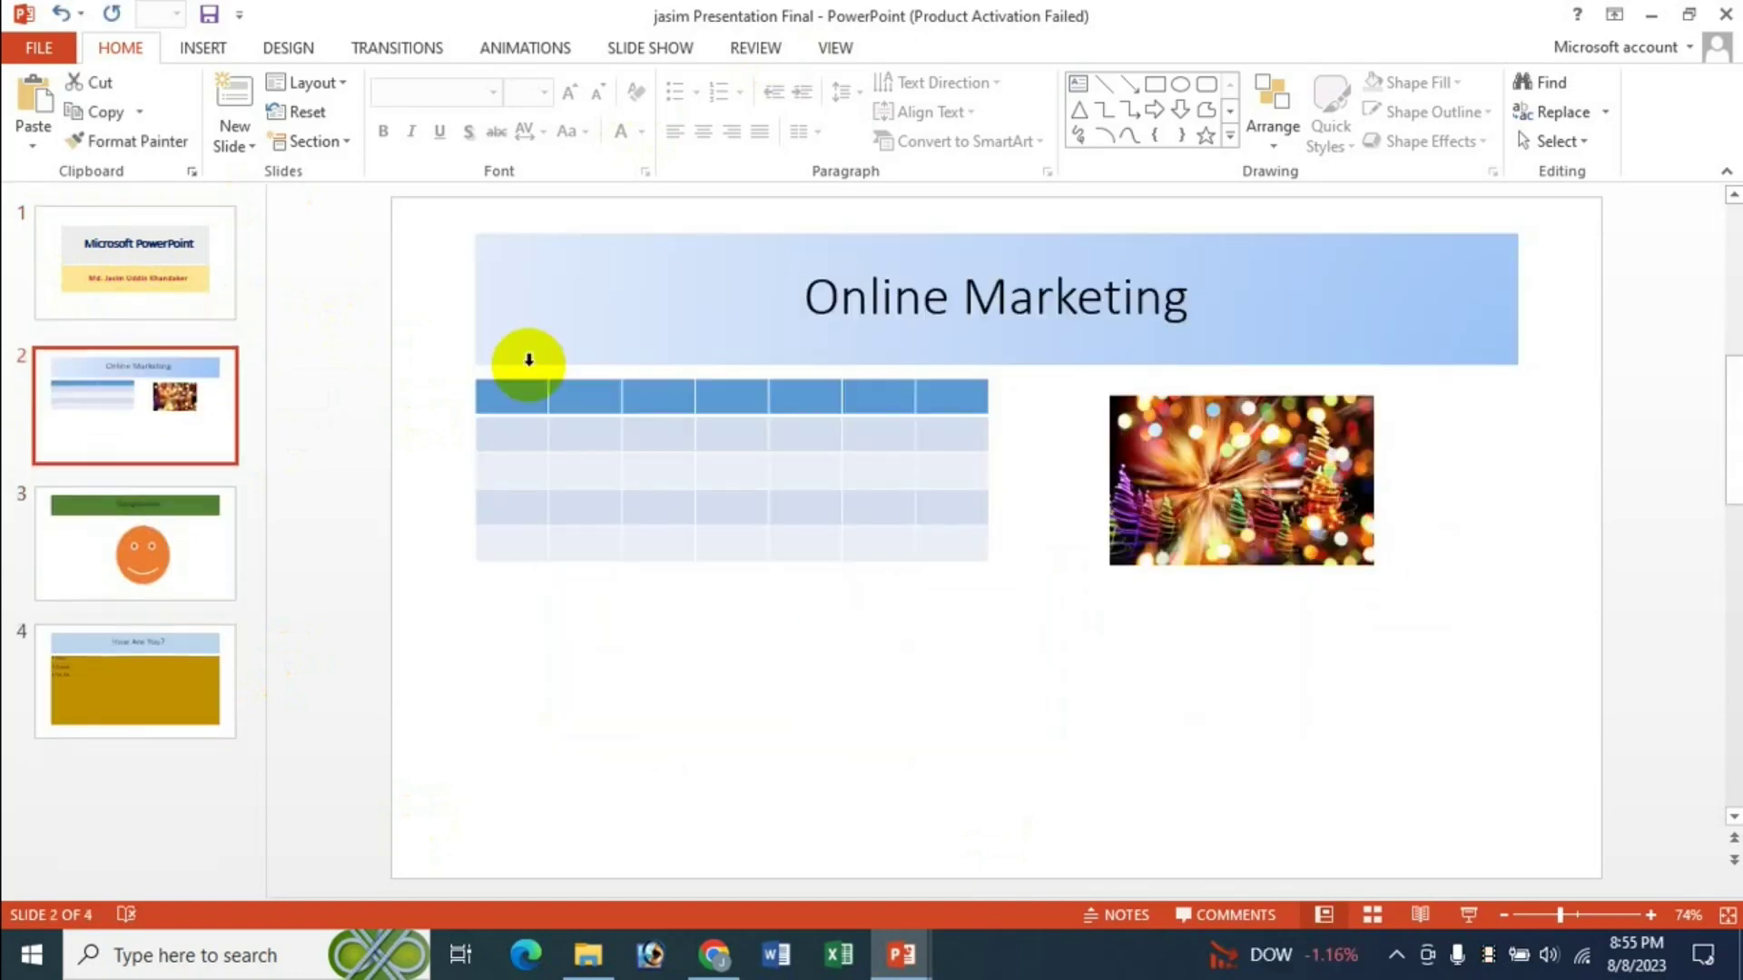
key(ctrl+z)
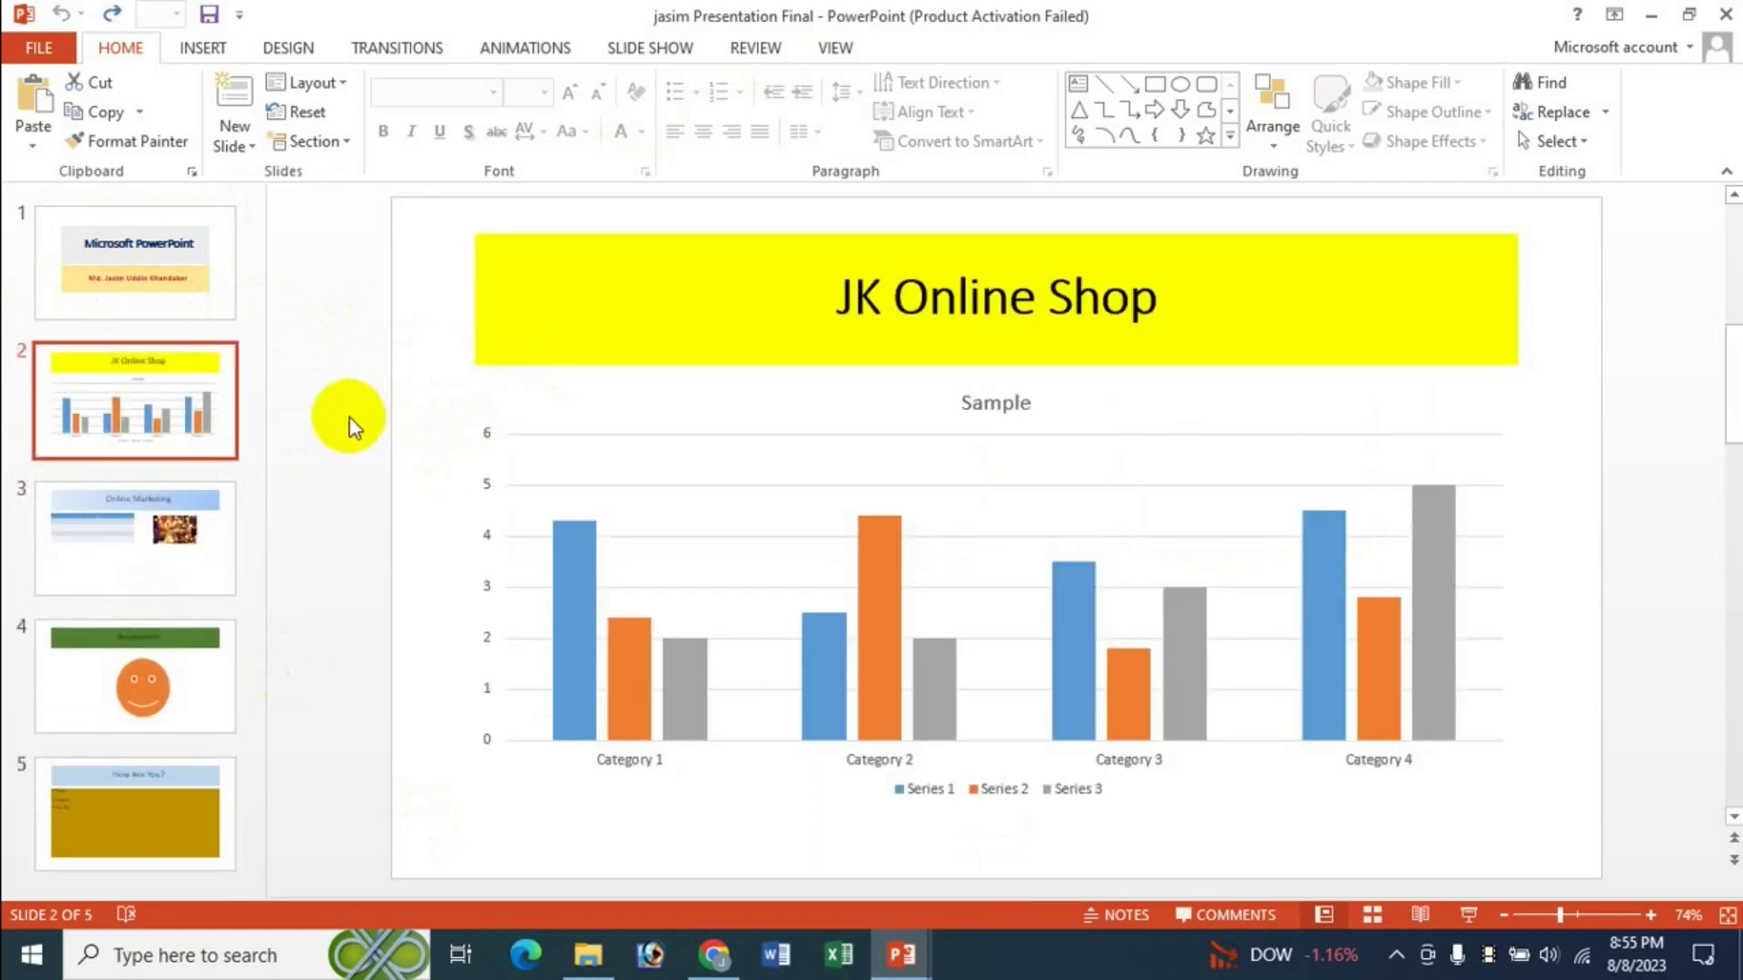
right_click(166, 392)
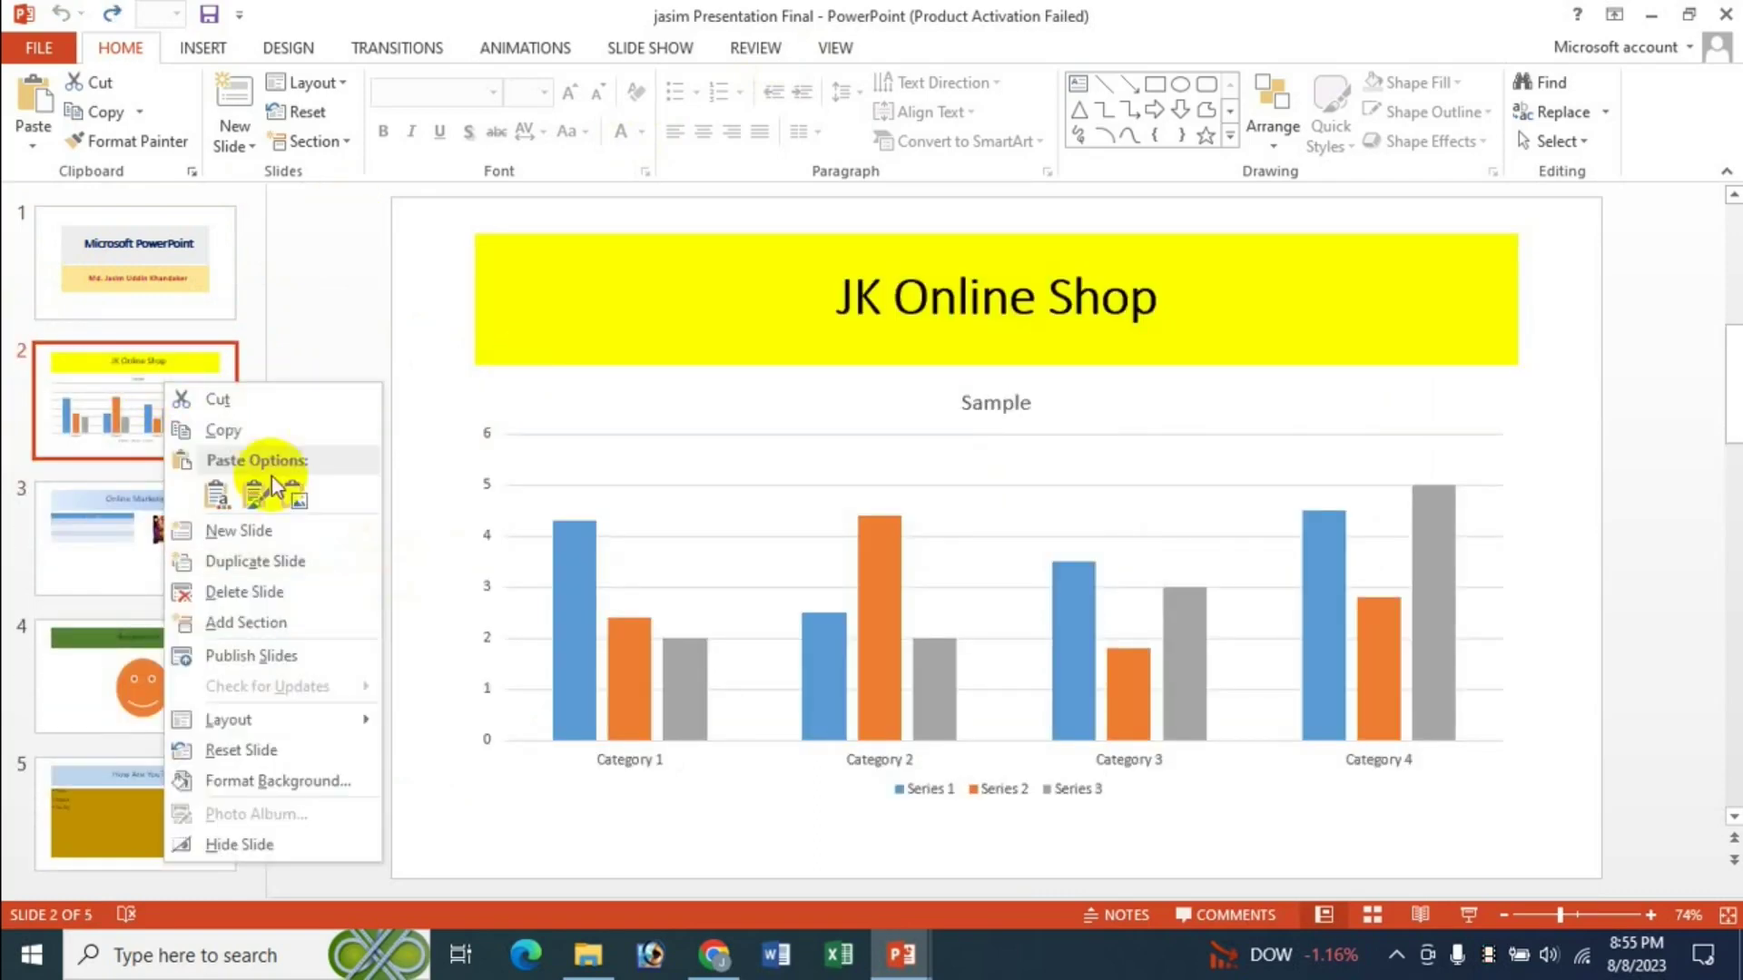
click(244, 592)
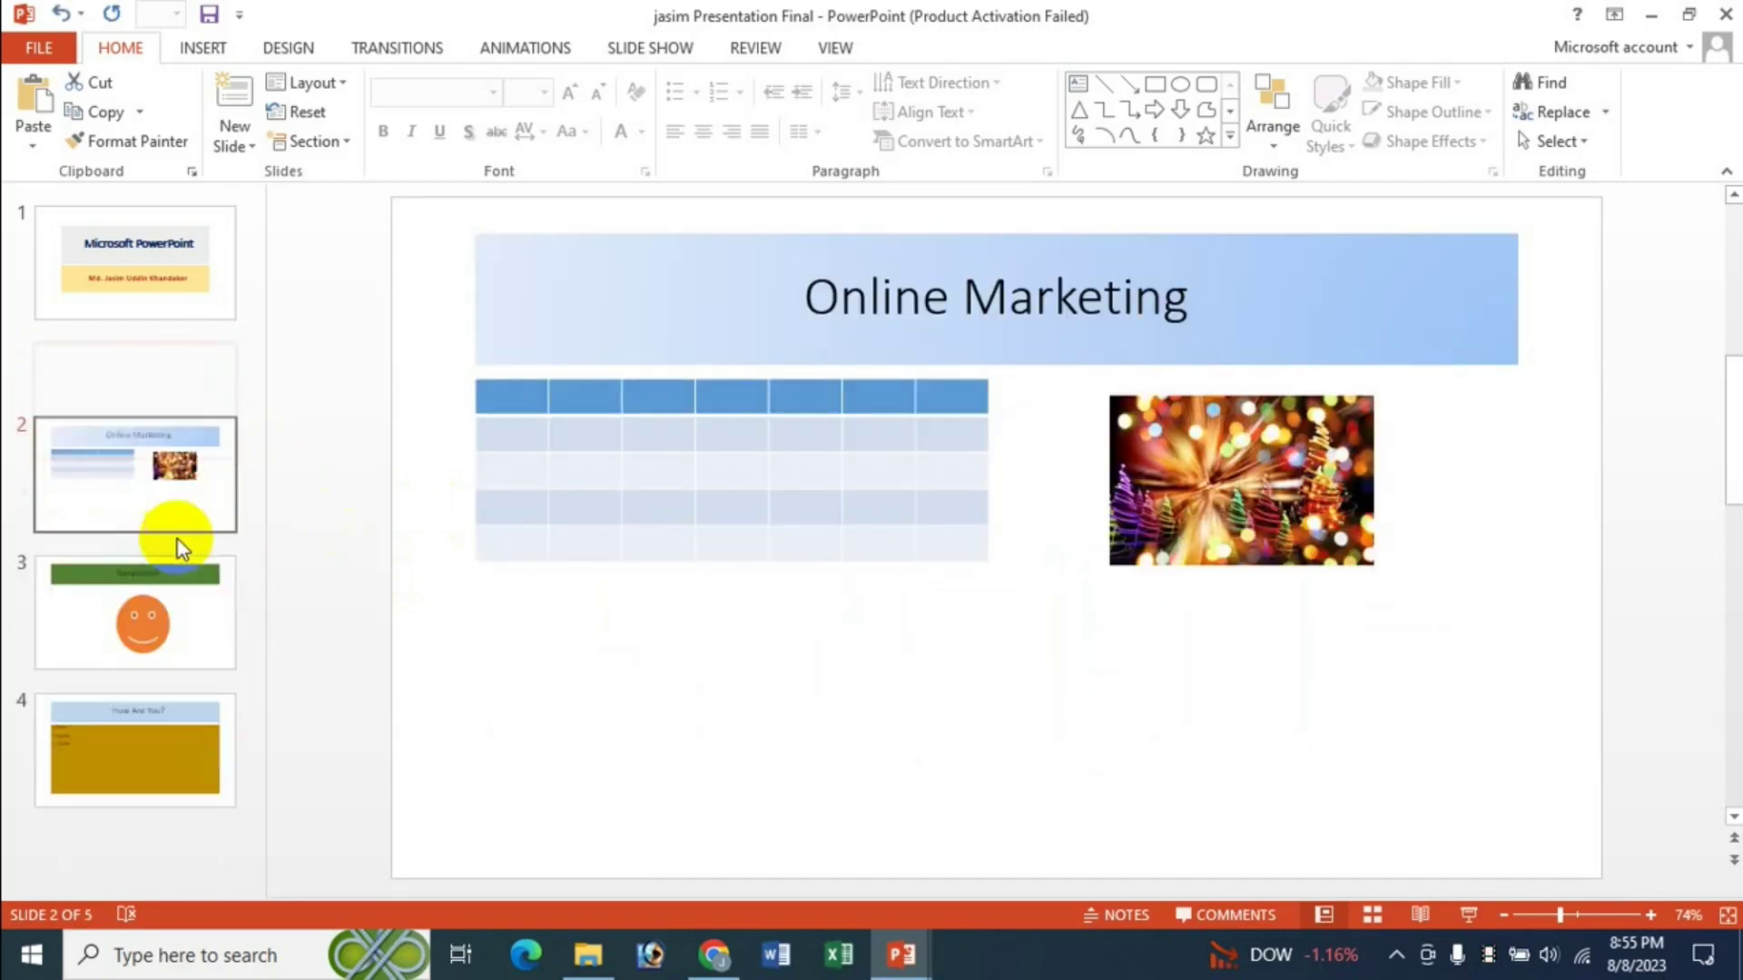
key(ctrl+z)
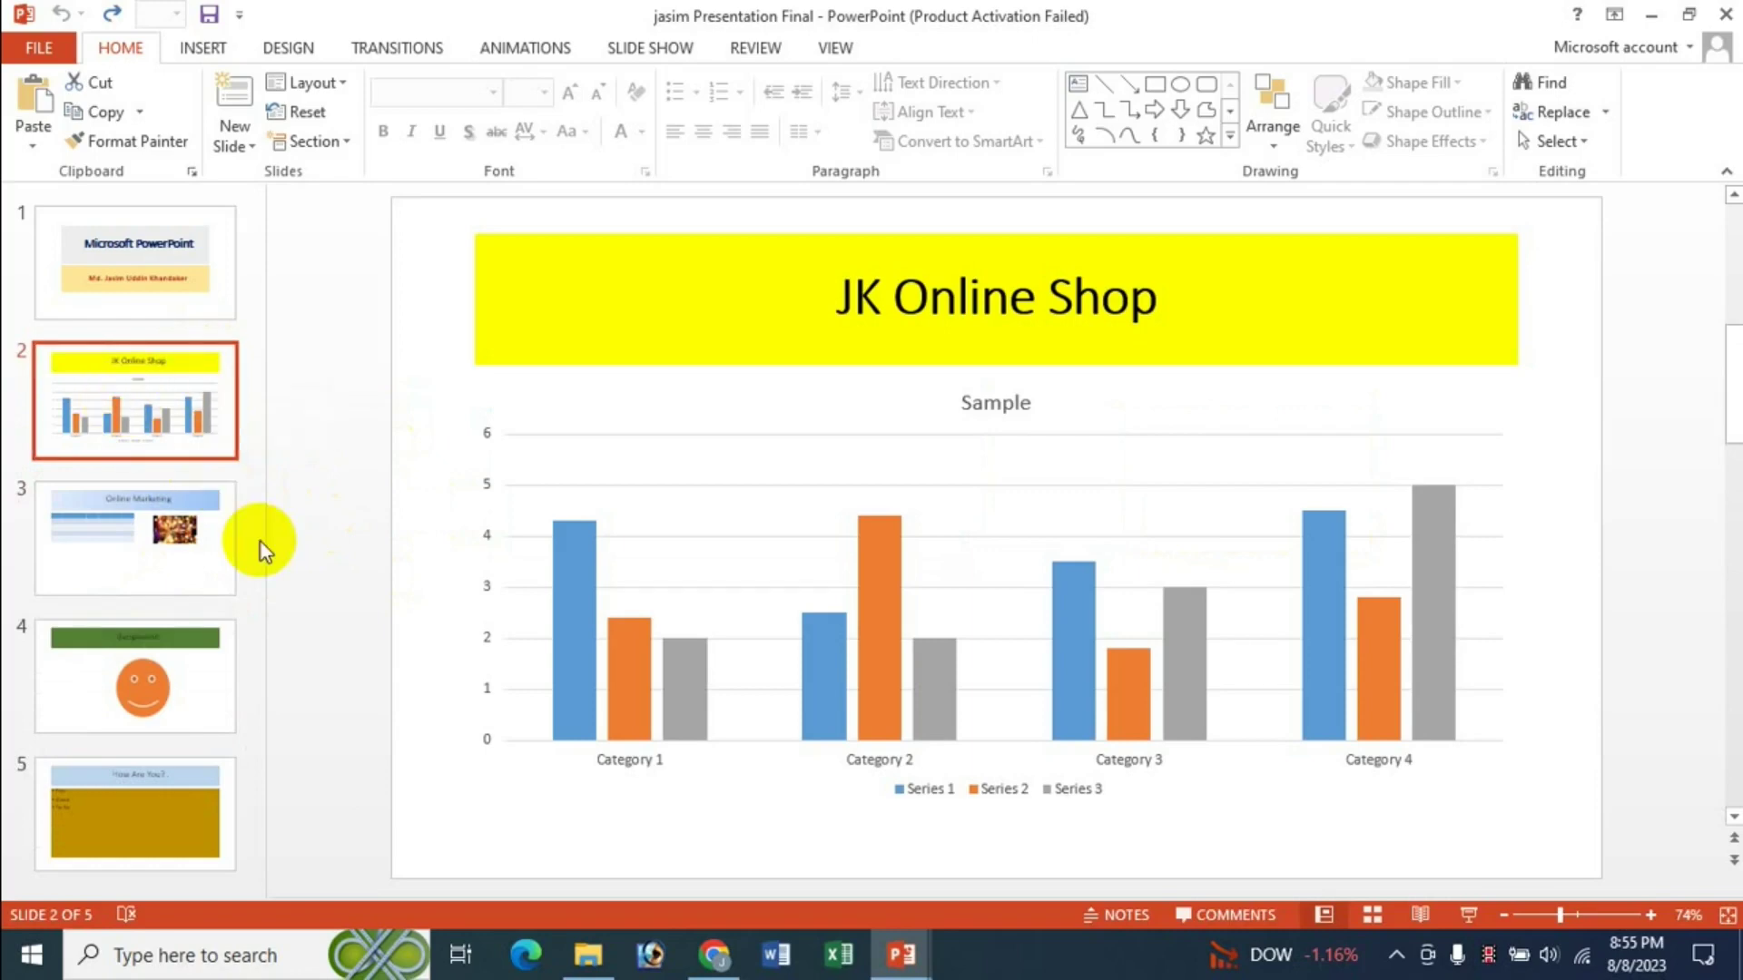
click(154, 652)
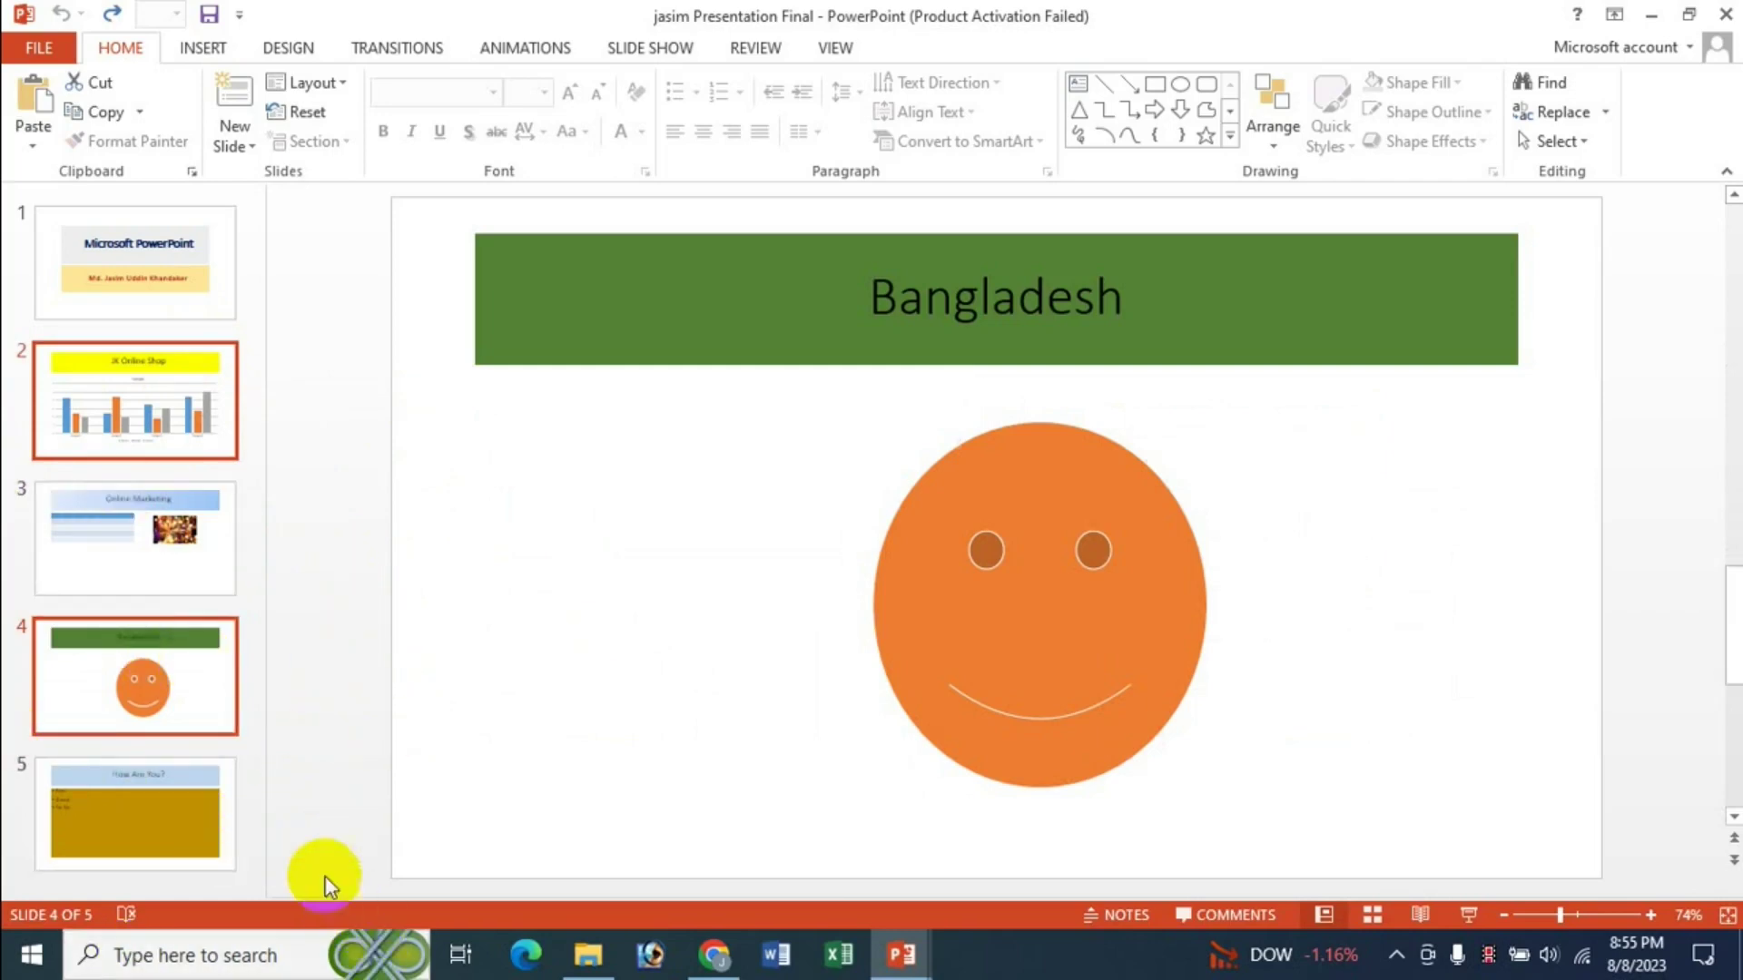
ctrl+click(227, 837)
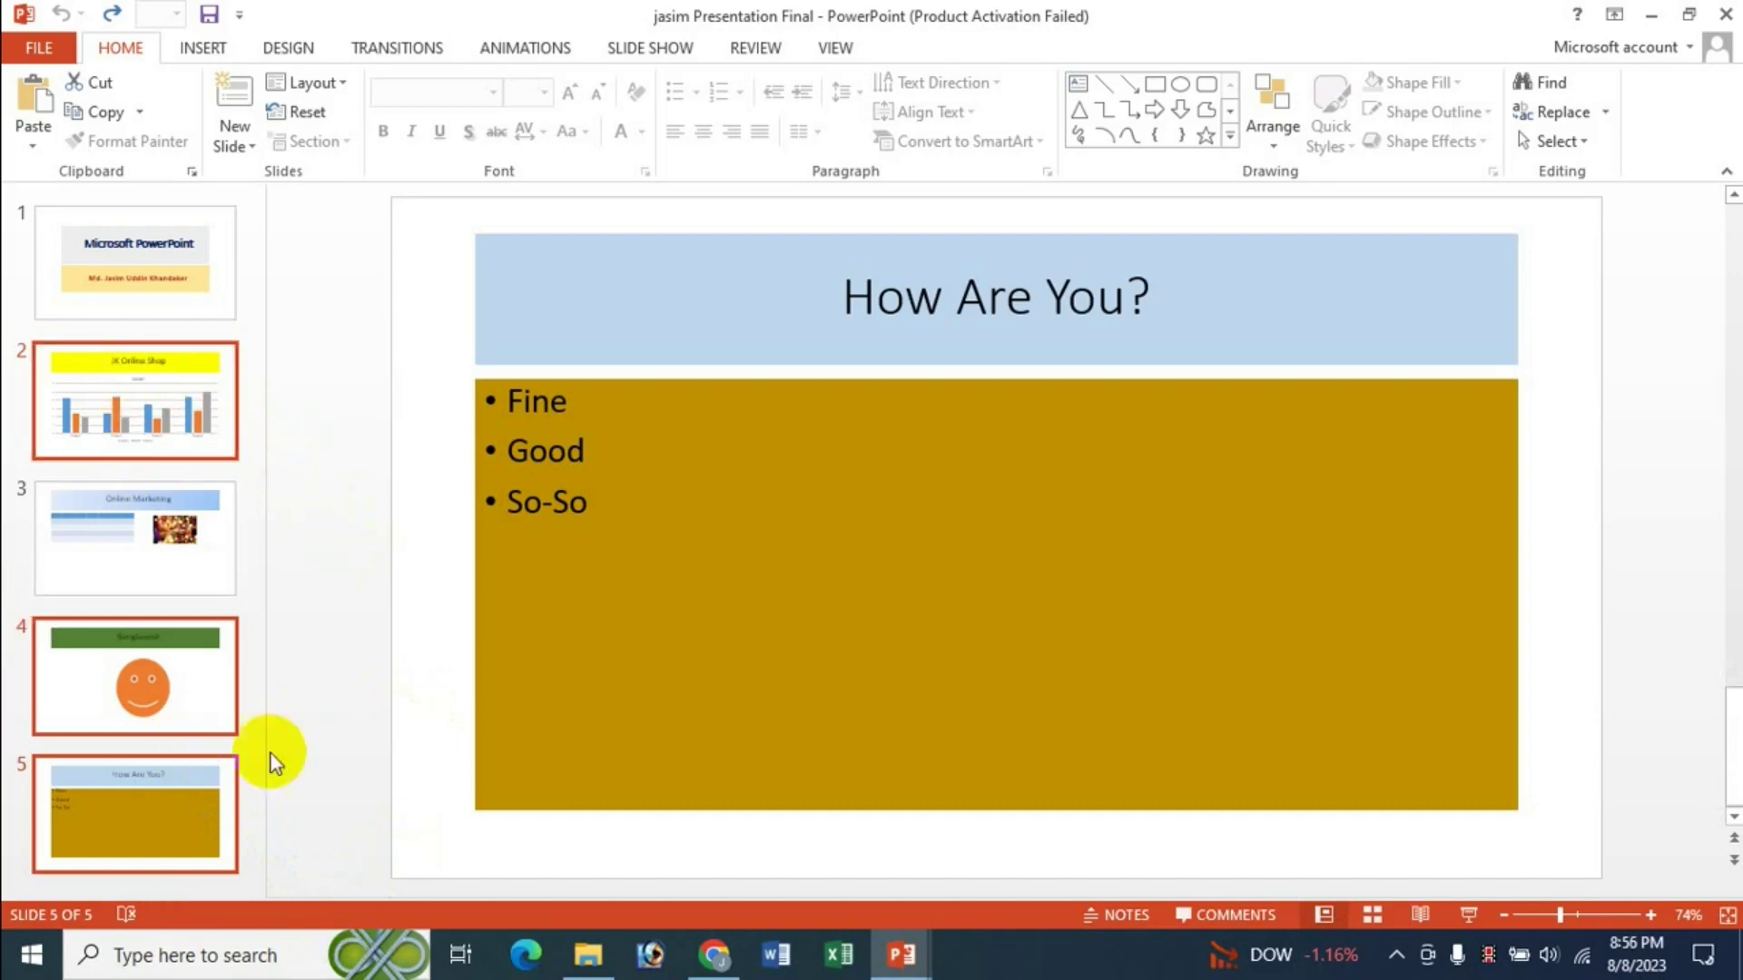
key(Delete)
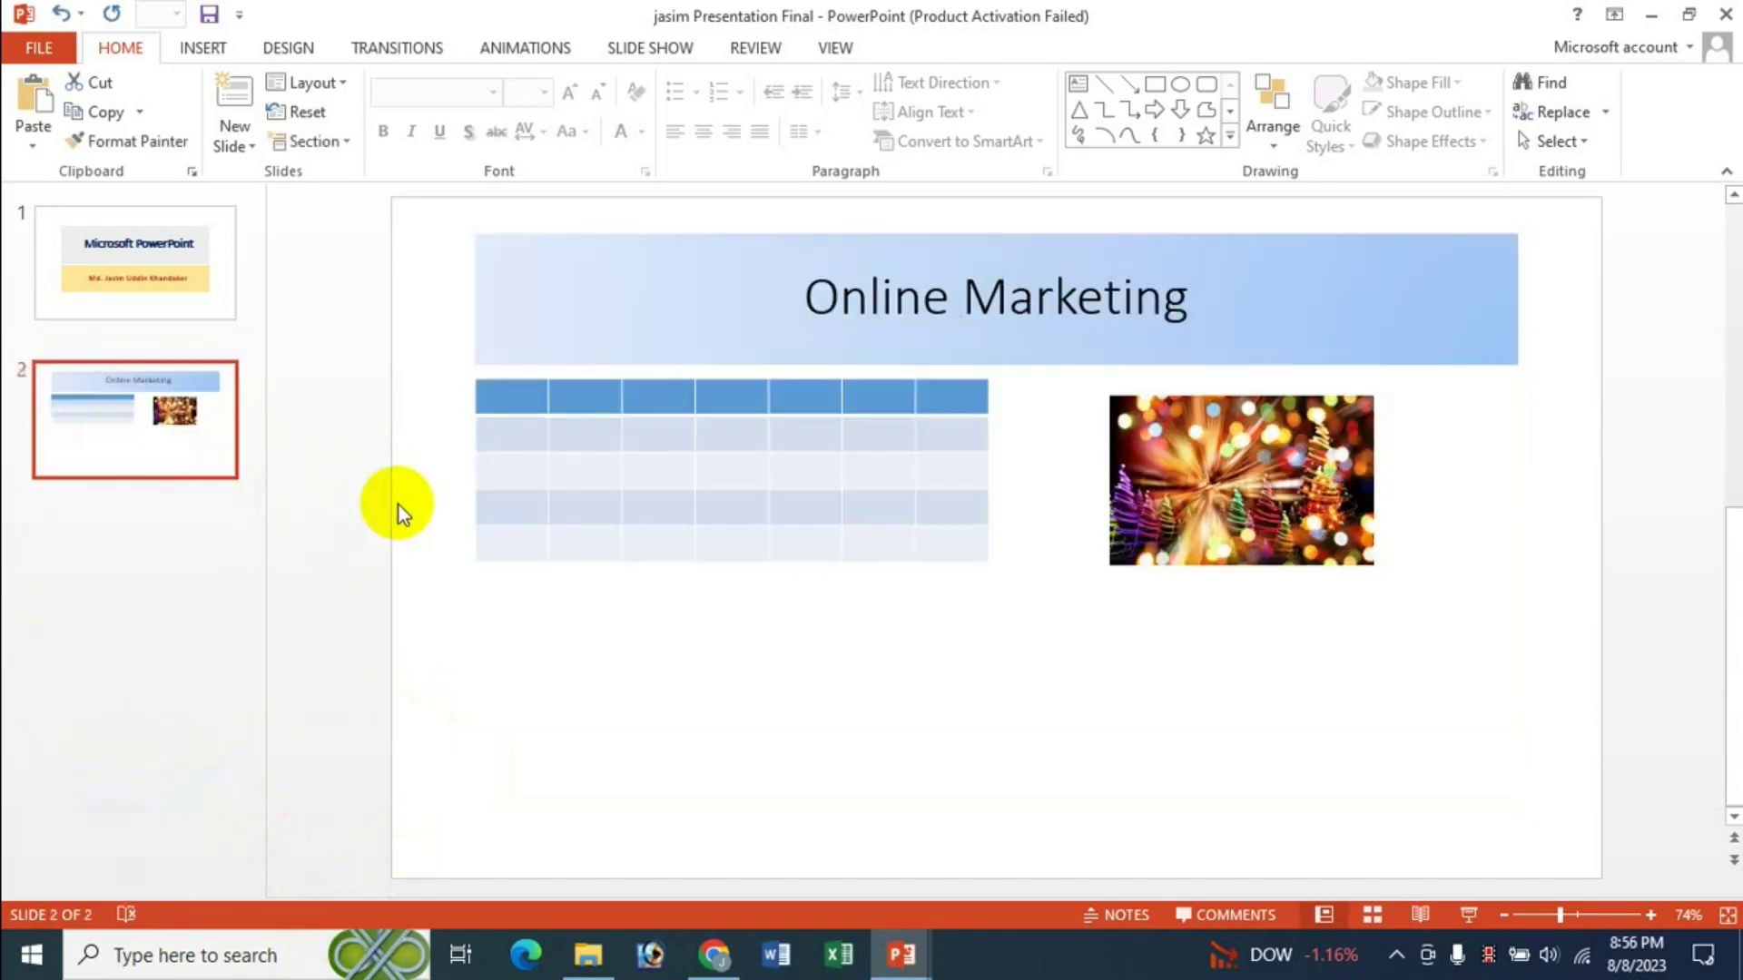
key(ctrl+z)
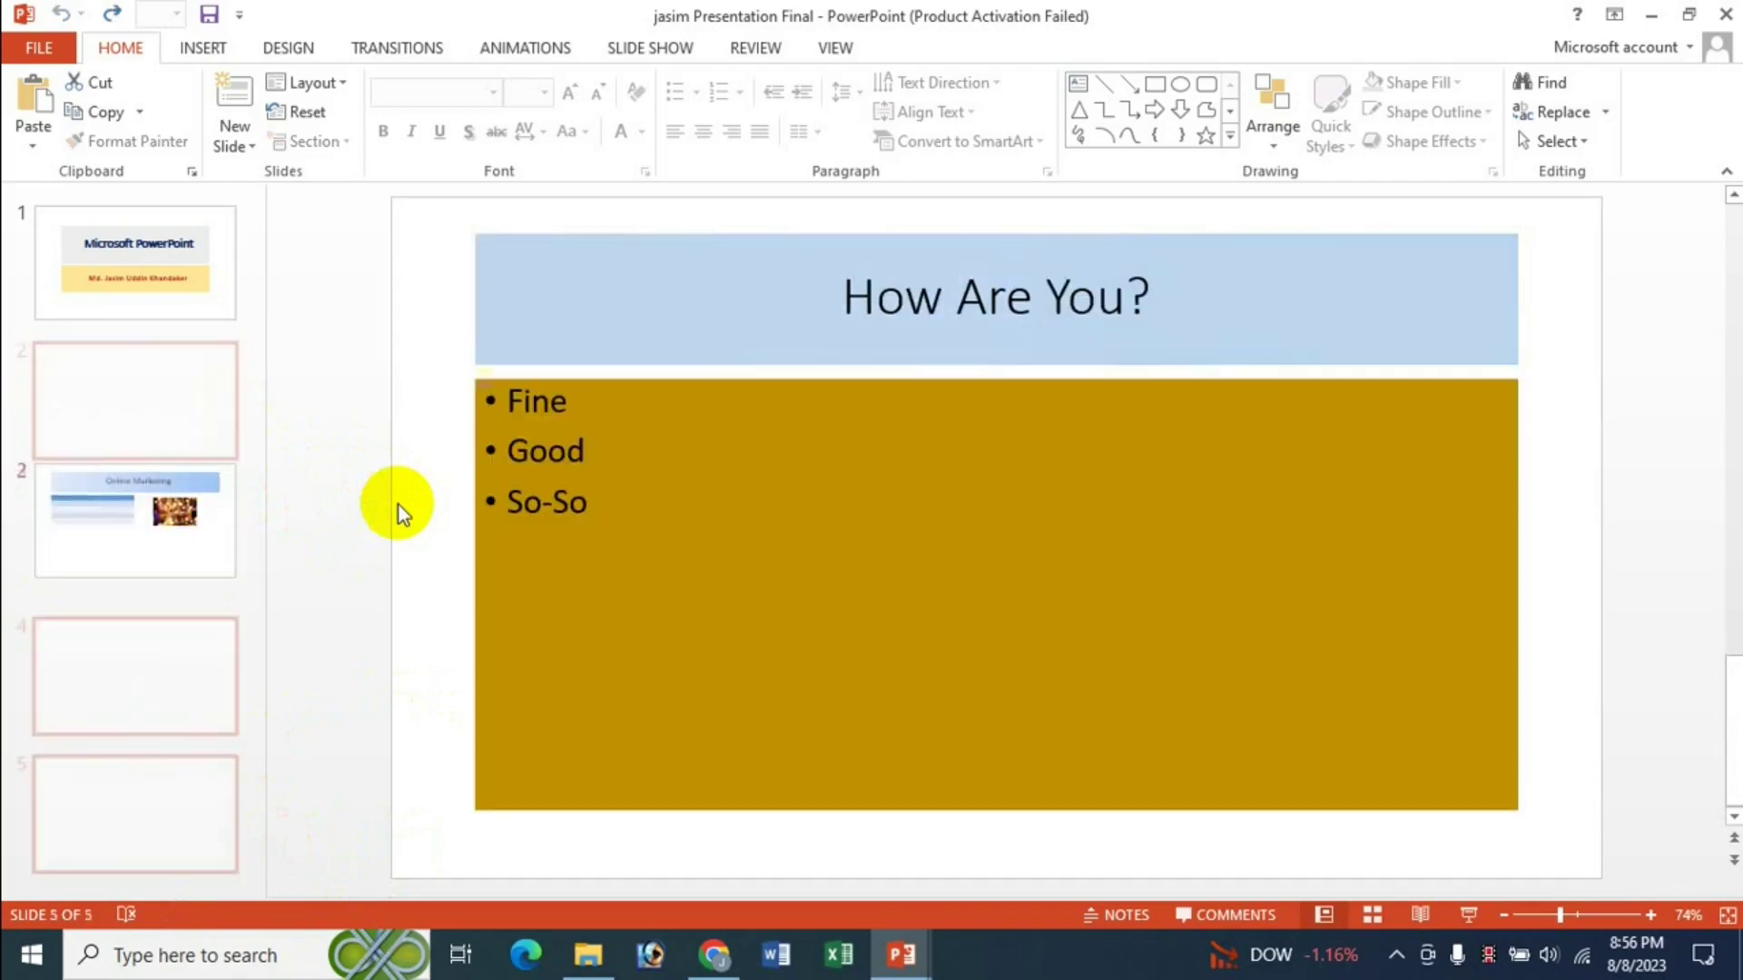
right_click(160, 393)
click(242, 610)
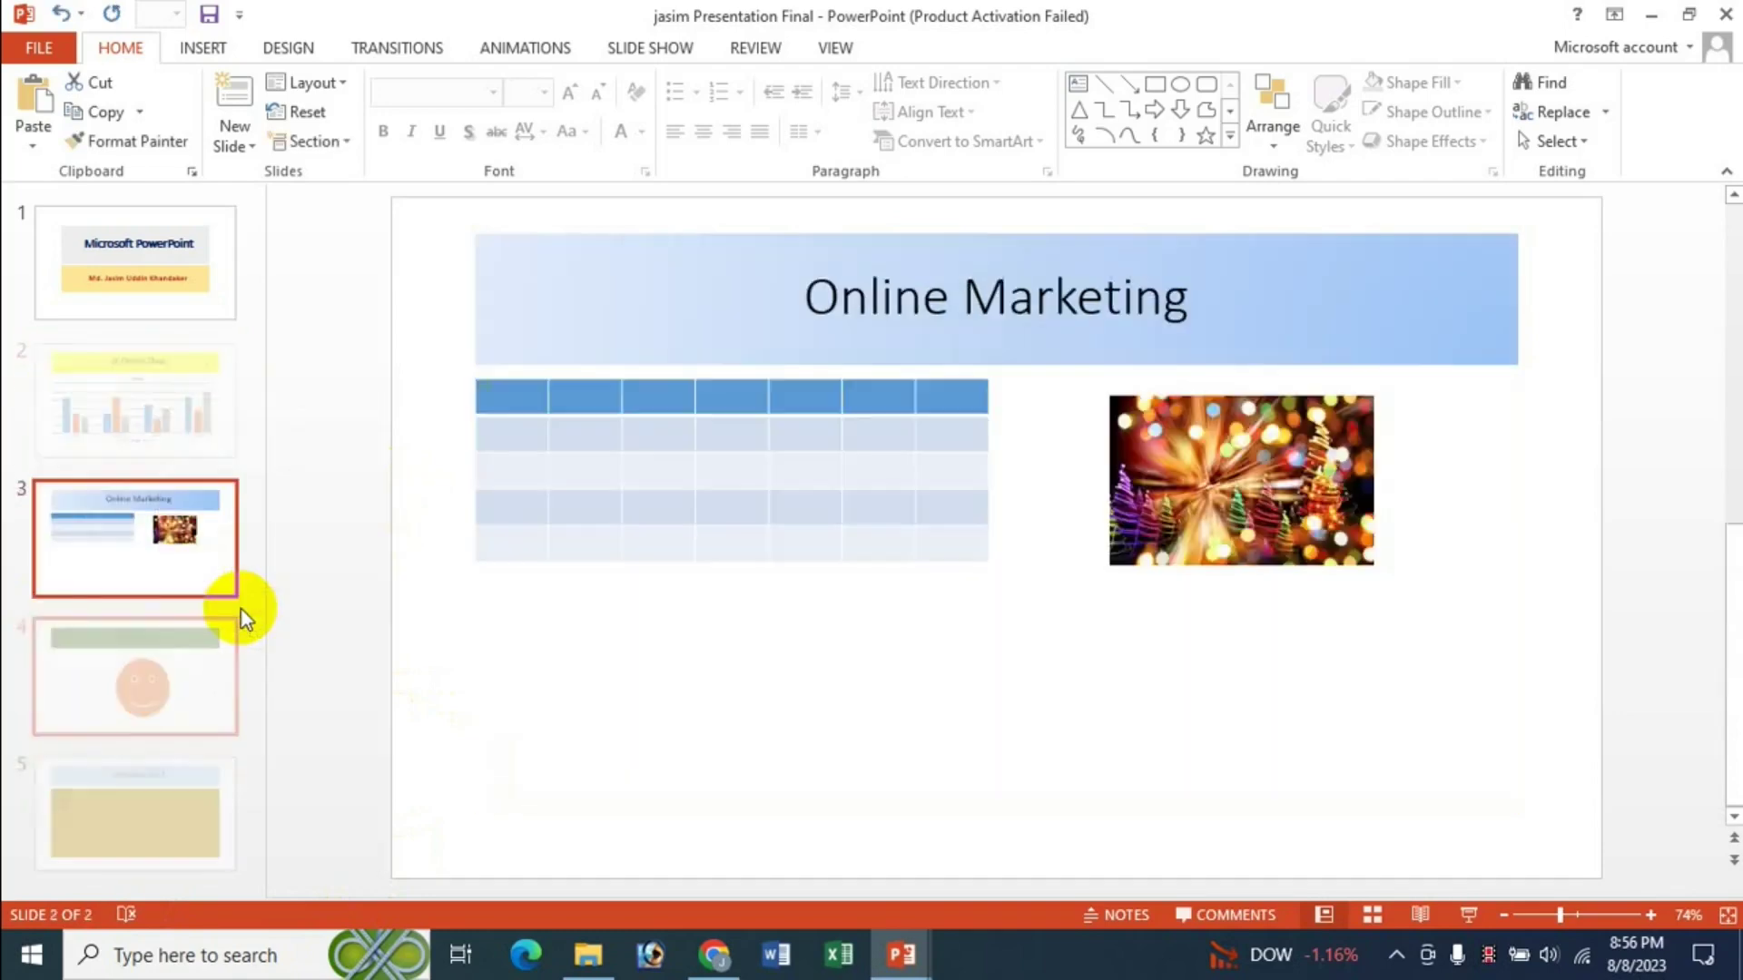
key(ctrl+z)
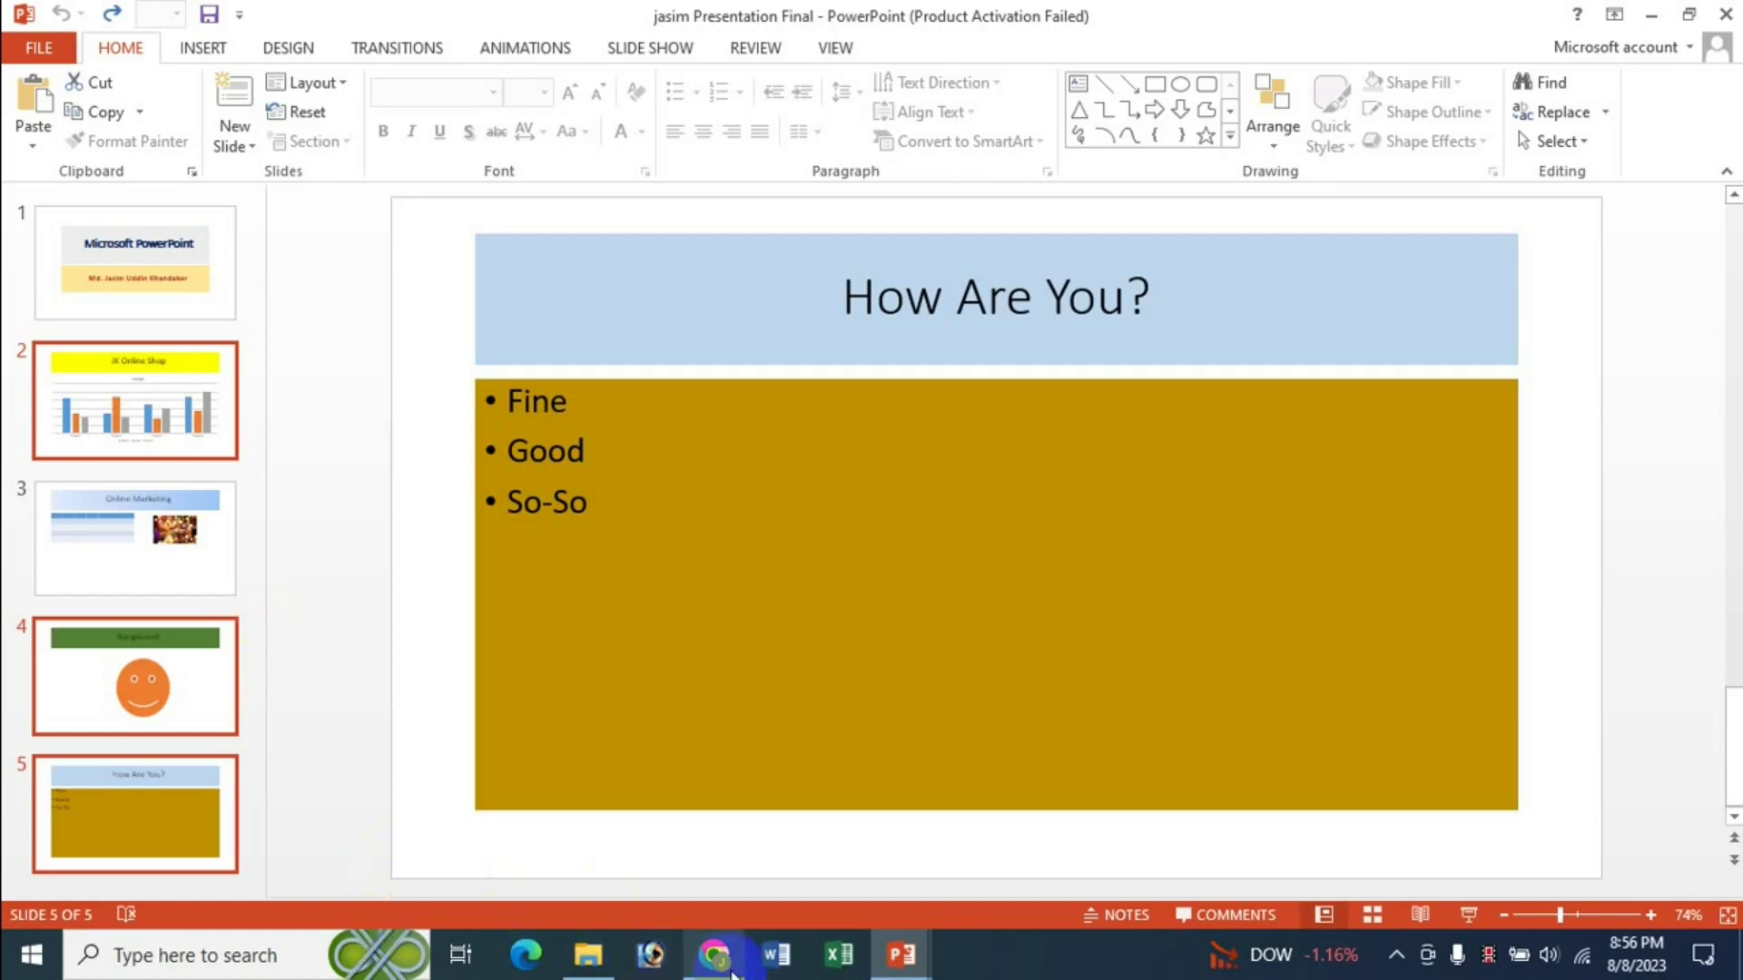
- Switch to Chrome to show the JK Update Technology channel's YouTube videos page
click(713, 954)
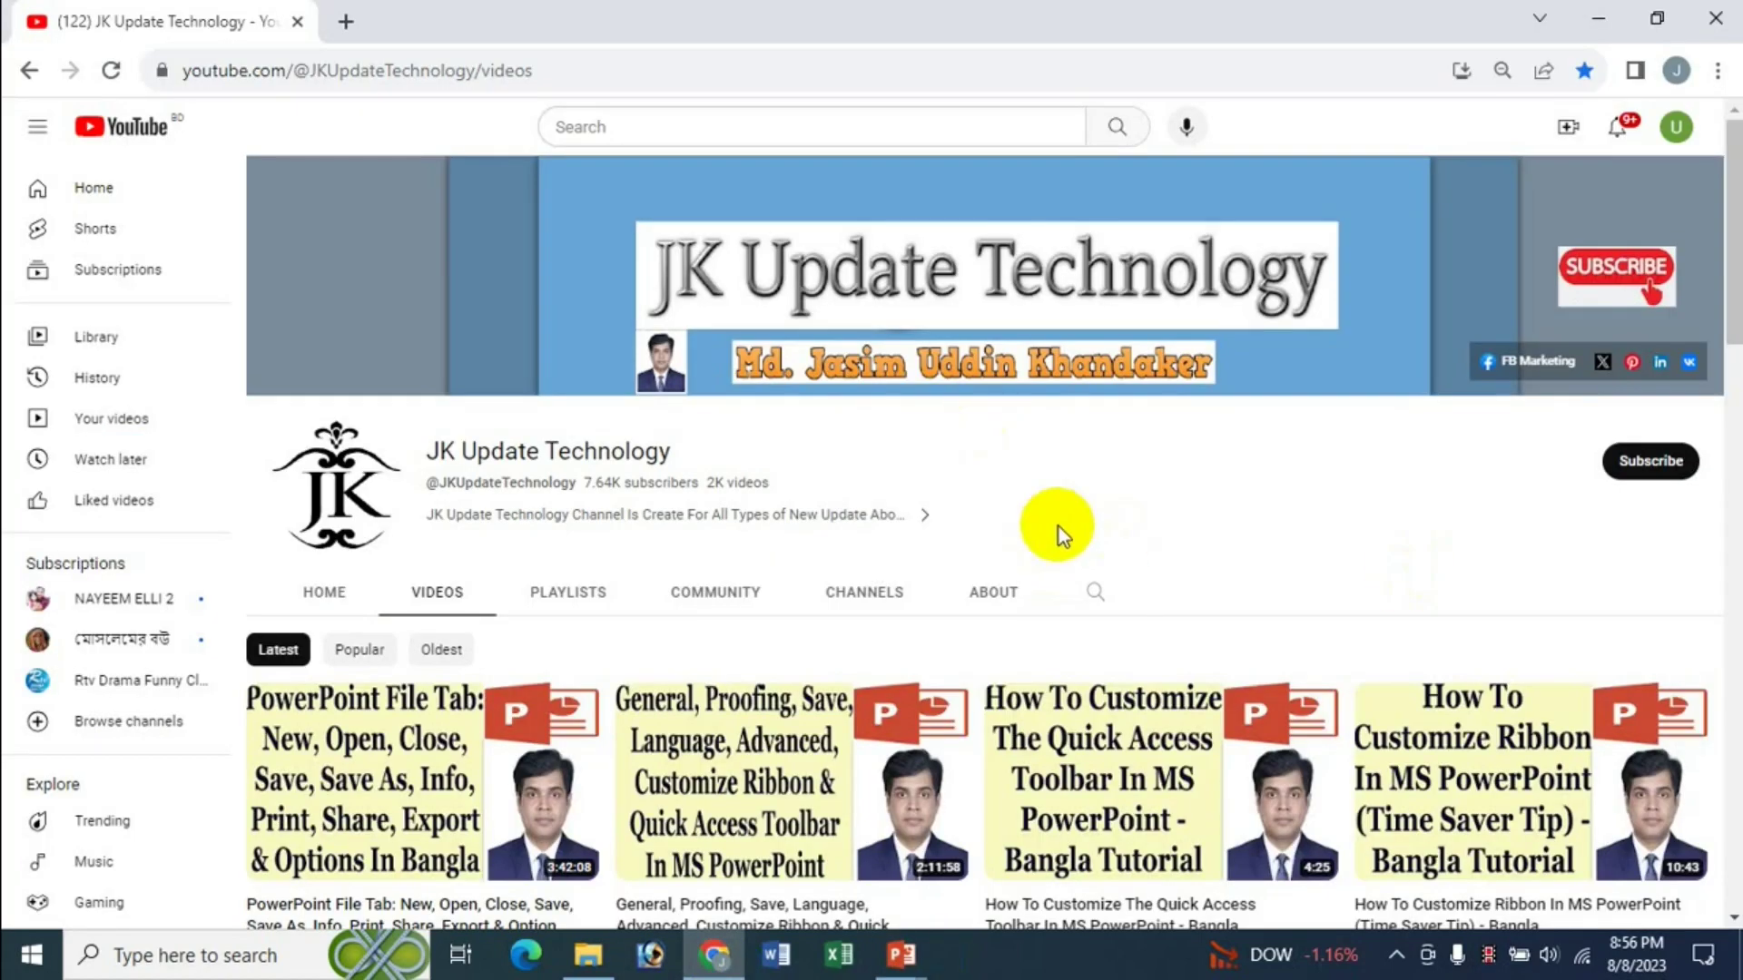